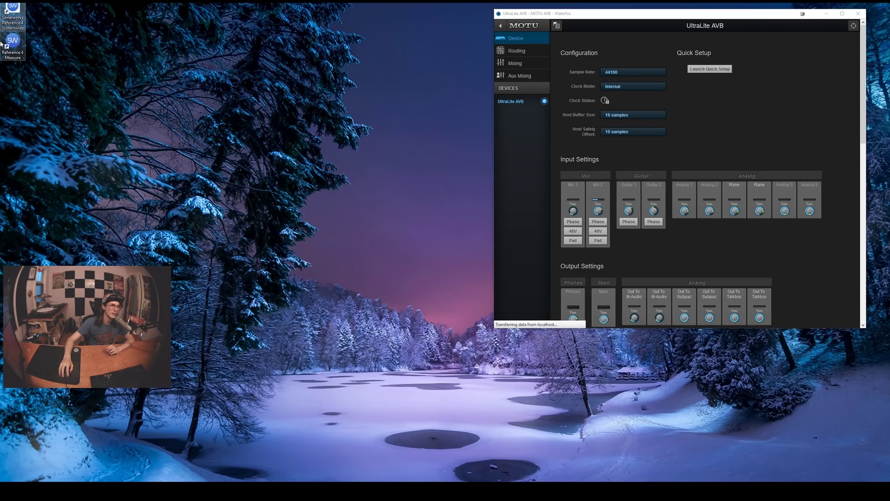
- Launch Sonarworks Reference 4 Systemwide, dismiss its notification and bring up its calibration controls
{"action": "double_click", "coordinate": [14, 8]}
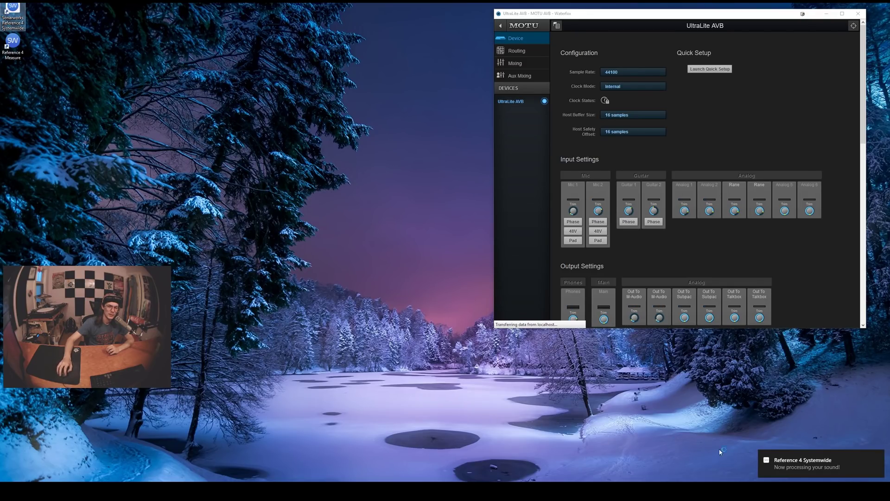
{"action": "left_click", "coordinate": [878, 456]}
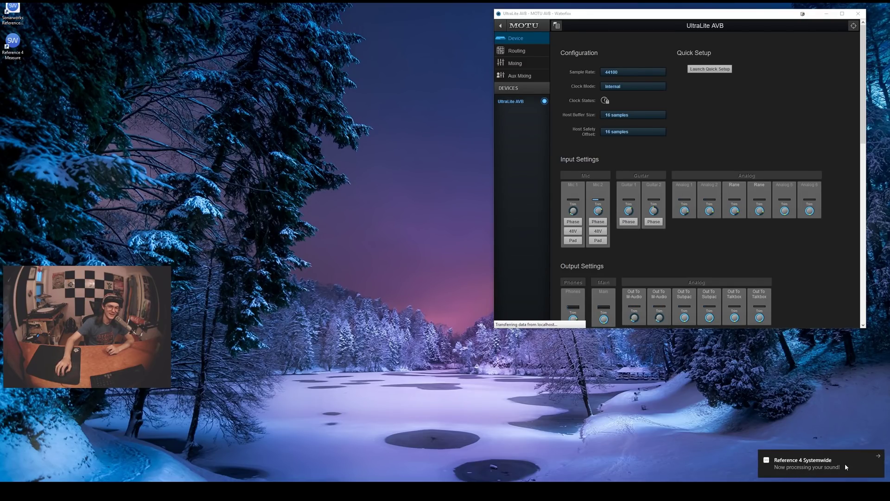
{"action": "left_click", "coordinate": [796, 492]}
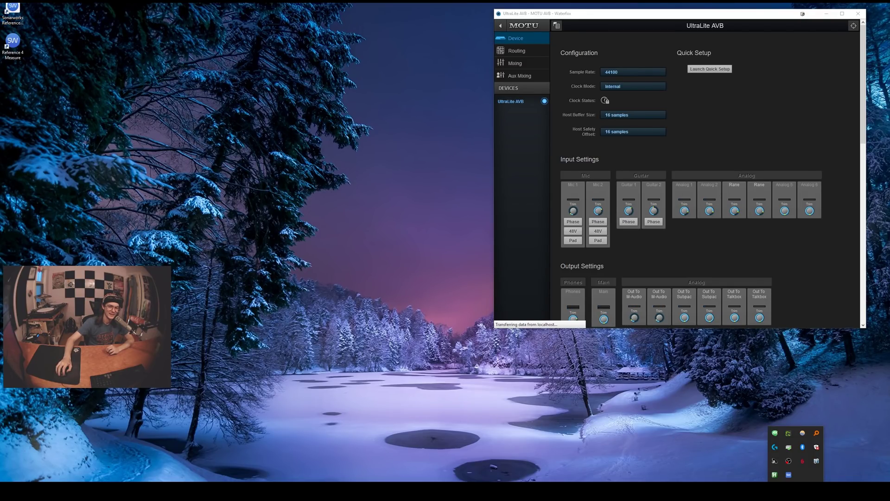
{"action": "left_click", "coordinate": [788, 477]}
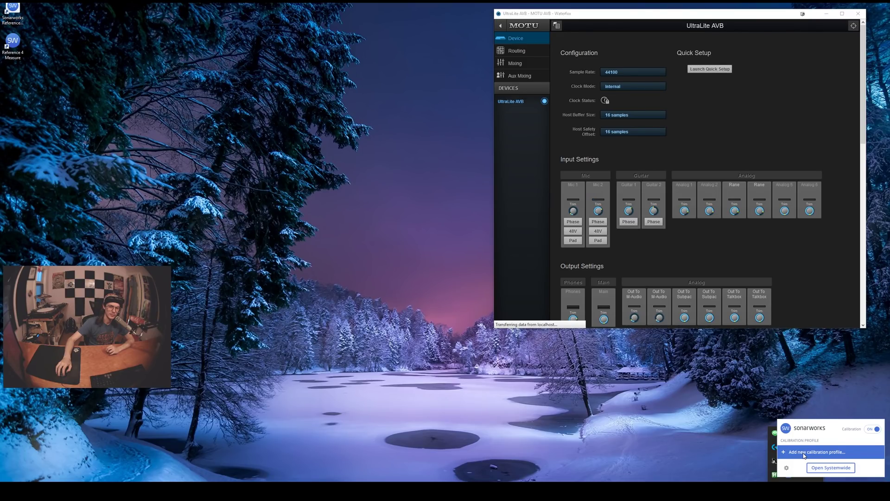
- Add a new calibration profile in Systemwide by loading the project file 1st calibration.swproj
{"action": "left_click", "coordinate": [805, 453]}
{"action": "scroll", "coordinate": [185, 185], "scroll_direction": "down", "scroll_amount": 10}
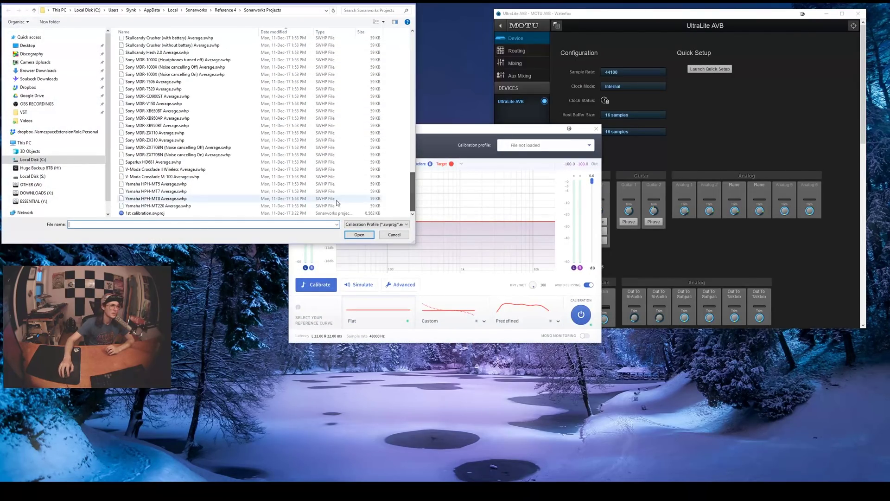
{"action": "left_click", "coordinate": [140, 214]}
{"action": "left_click", "coordinate": [362, 236]}
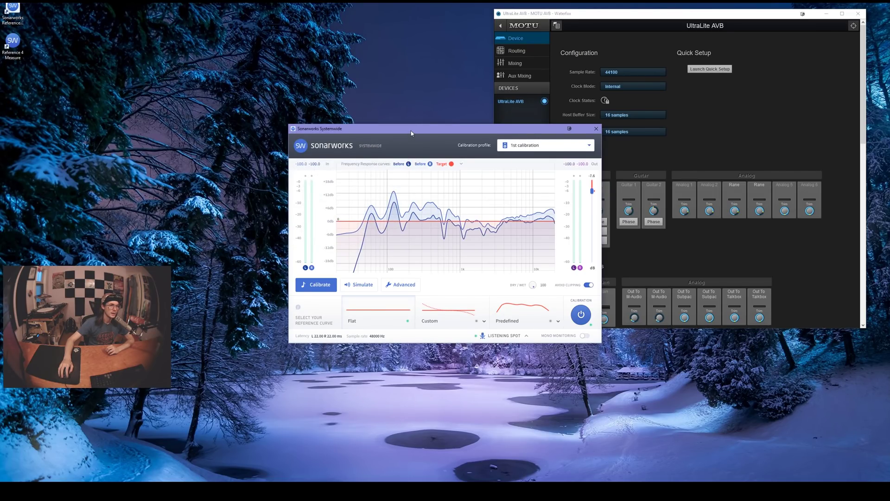
- Move the Systemwide window clear of the MOTU mixer window and toggle its calibration off and on again
{"action": "left_click_drag", "start_coordinate": [410, 134], "coordinate": [237, 89]}
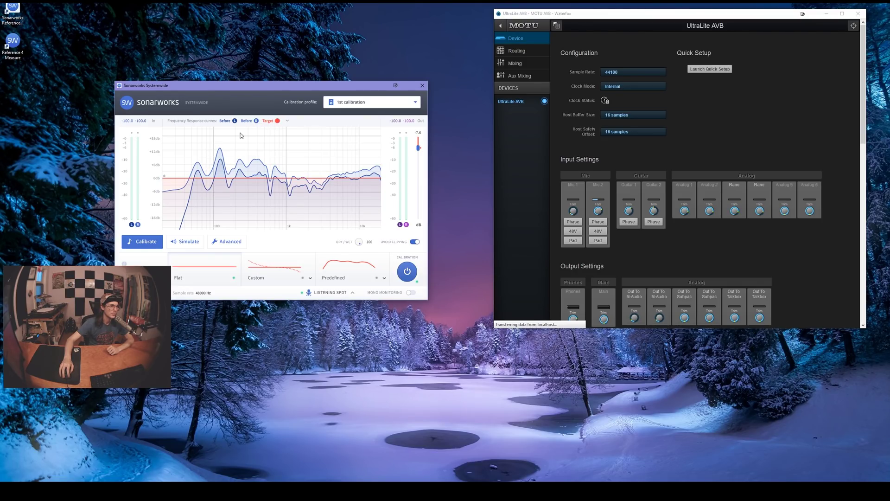
{"action": "left_click", "coordinate": [407, 272]}
{"action": "left_click", "coordinate": [408, 273]}
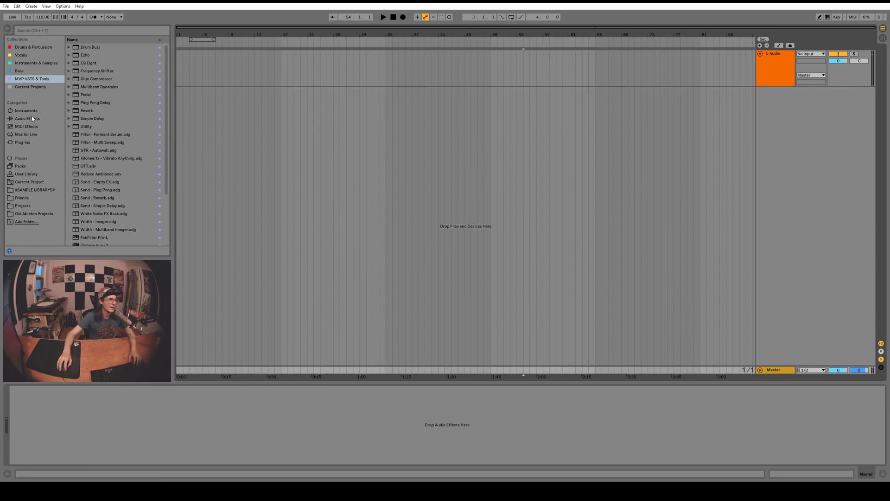
- In Ableton Live, add the Sonarworks_Reference4_x64 effect plug-in to the Master track
{"action": "left_click", "coordinate": [30, 140]}
{"action": "left_click", "coordinate": [69, 47]}
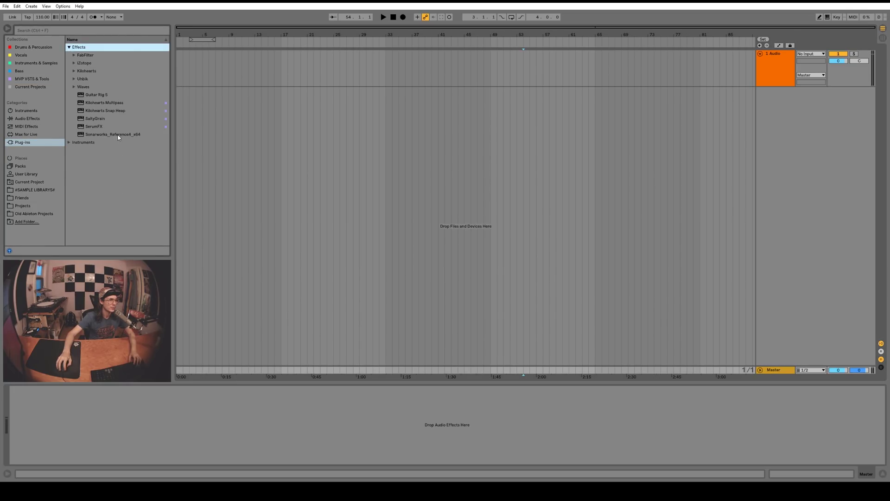
{"action": "left_click_drag", "start_coordinate": [111, 137], "coordinate": [140, 139]}
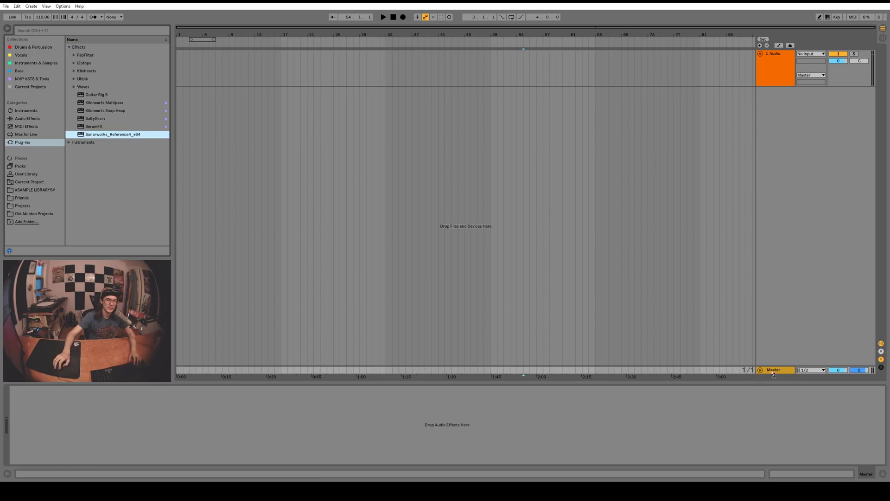
{"action": "left_click_drag", "start_coordinate": [783, 369], "coordinate": [783, 370]}
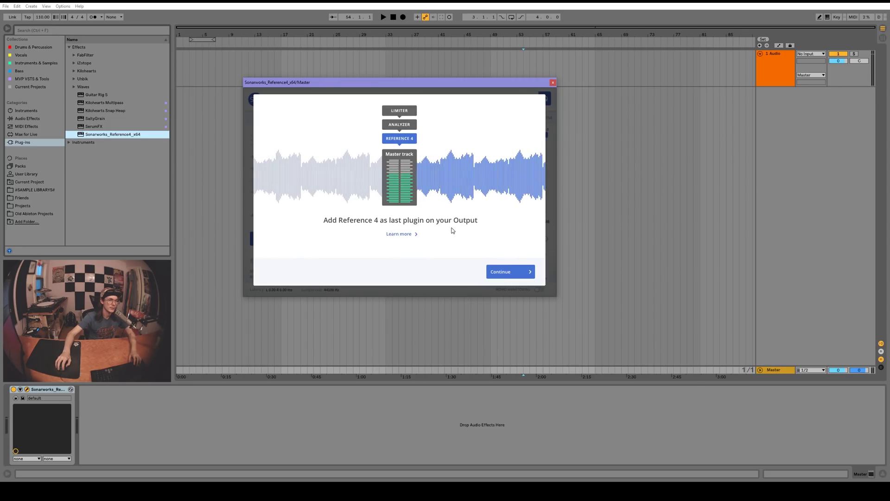
- Go through the Reference 4 plug-in's introductory tips and close them
{"action": "left_click", "coordinate": [510, 272]}
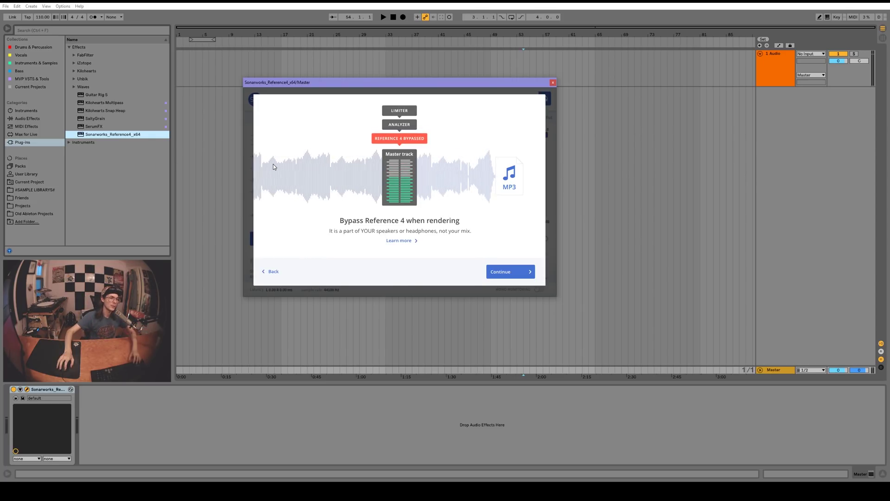
{"action": "left_click", "coordinate": [514, 273]}
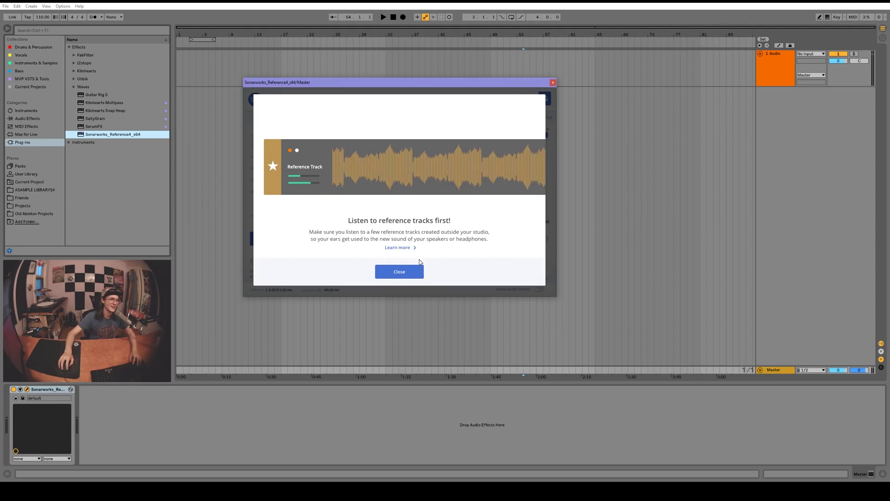
{"action": "left_click", "coordinate": [402, 274]}
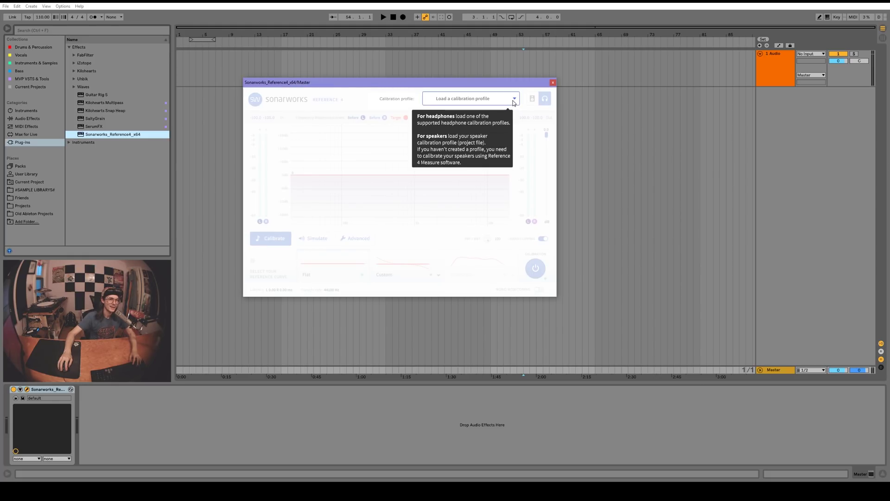
- Load the 1st calibration.swproj profile into the Reference 4 plug-in and choose the Flat reference curve
{"action": "left_click", "coordinate": [514, 102]}
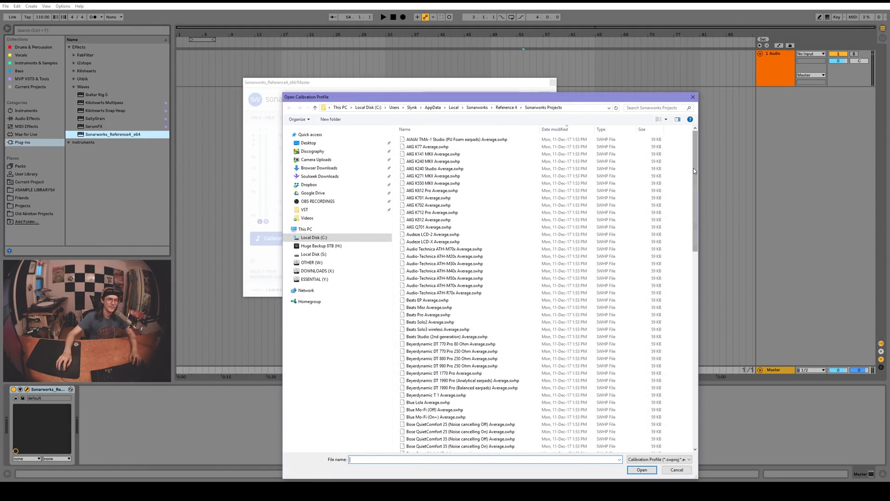
{"action": "left_click_drag", "start_coordinate": [695, 200], "coordinate": [702, 375]}
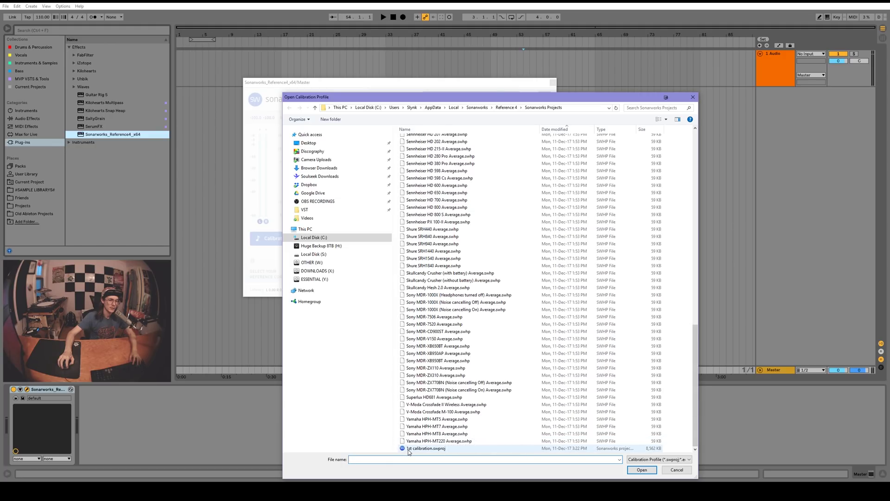
{"action": "left_click", "coordinate": [464, 448]}
{"action": "left_click", "coordinate": [641, 470]}
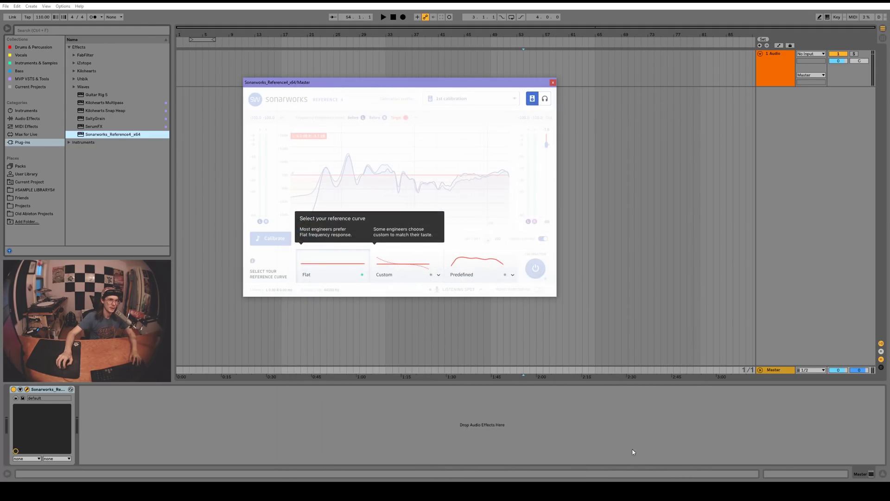
{"action": "left_click", "coordinate": [340, 270]}
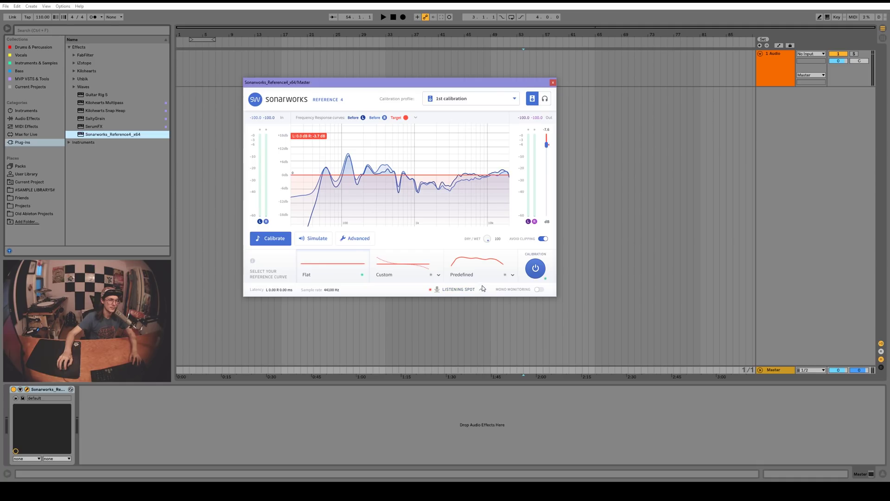
- Position the plug-in window below the song clip and play the song, switching calibration off and on to compare the sound
{"action": "left_click_drag", "start_coordinate": [368, 85], "coordinate": [452, 95]}
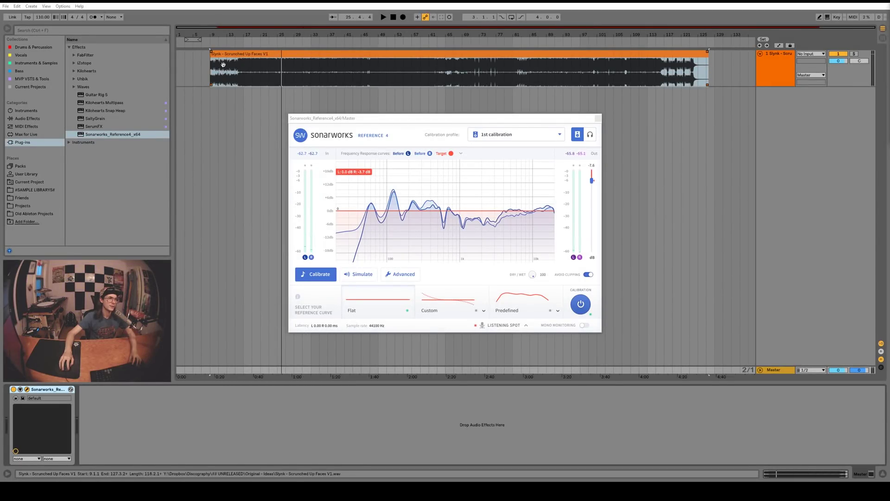
{"action": "left_click_drag", "start_coordinate": [320, 118], "coordinate": [275, 110]}
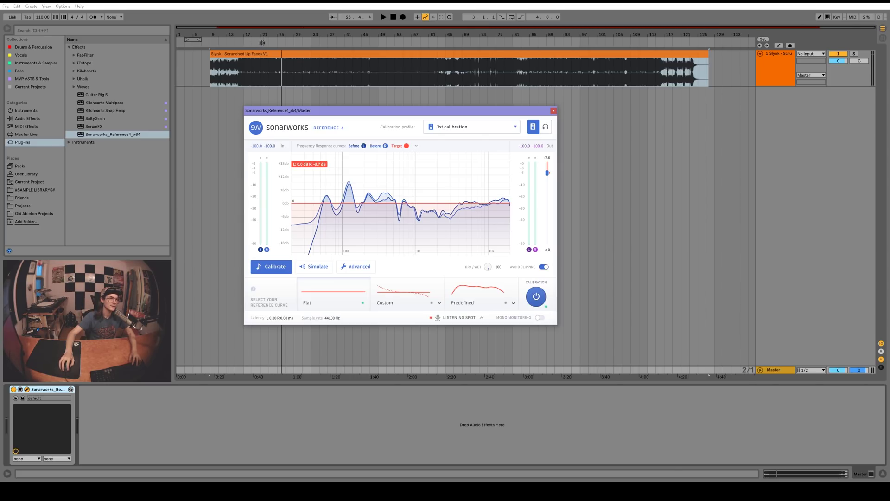
{"action": "key", "text": "space"}
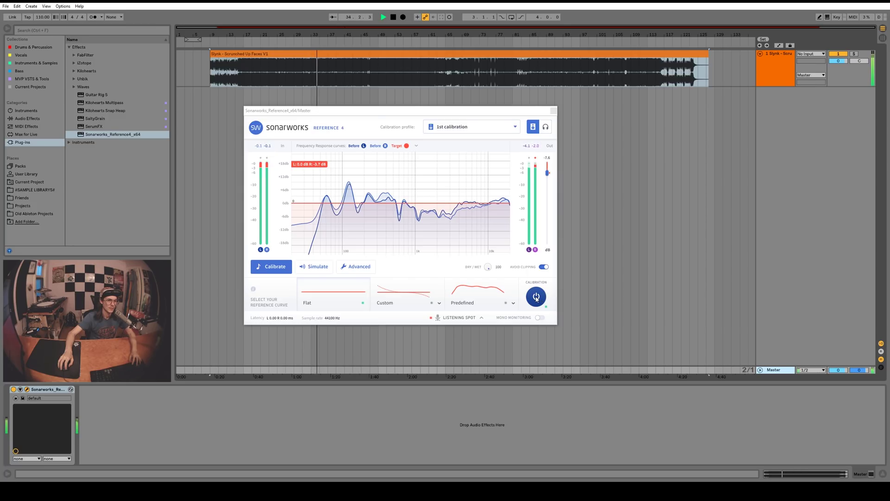
{"action": "left_click", "coordinate": [536, 297]}
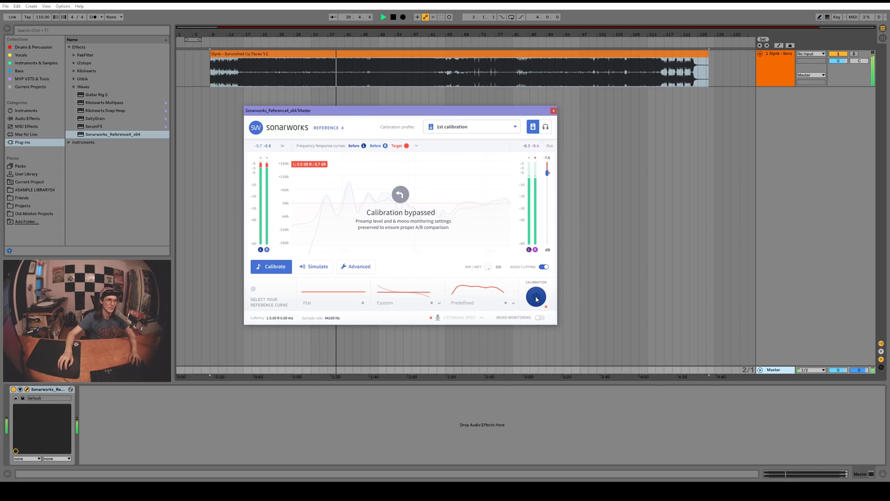
{"action": "left_click", "coordinate": [537, 297]}
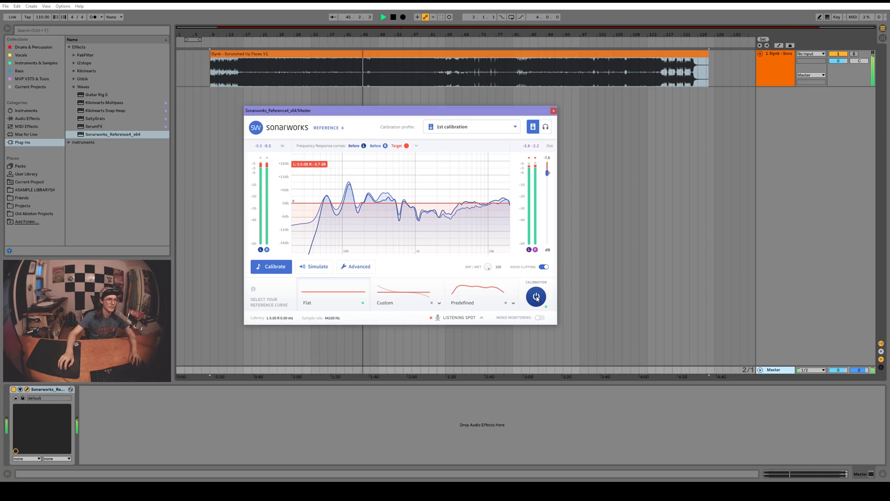
{"action": "left_click", "coordinate": [537, 298]}
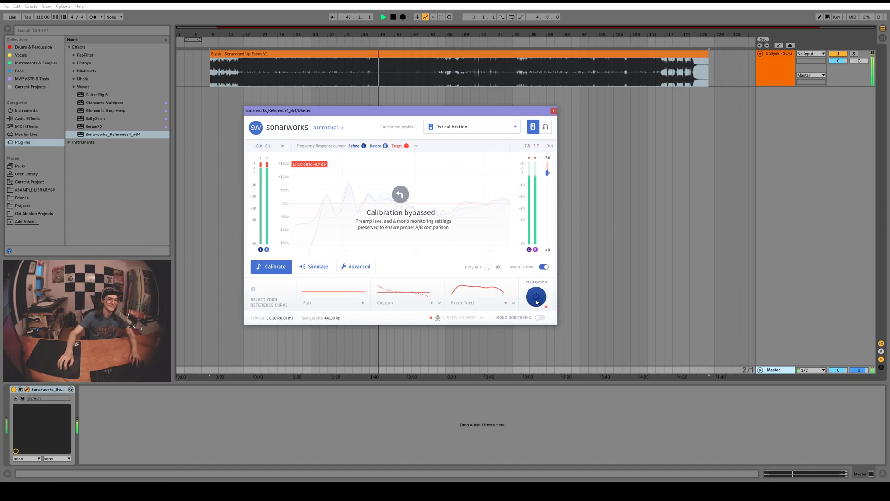
{"action": "left_click", "coordinate": [537, 296]}
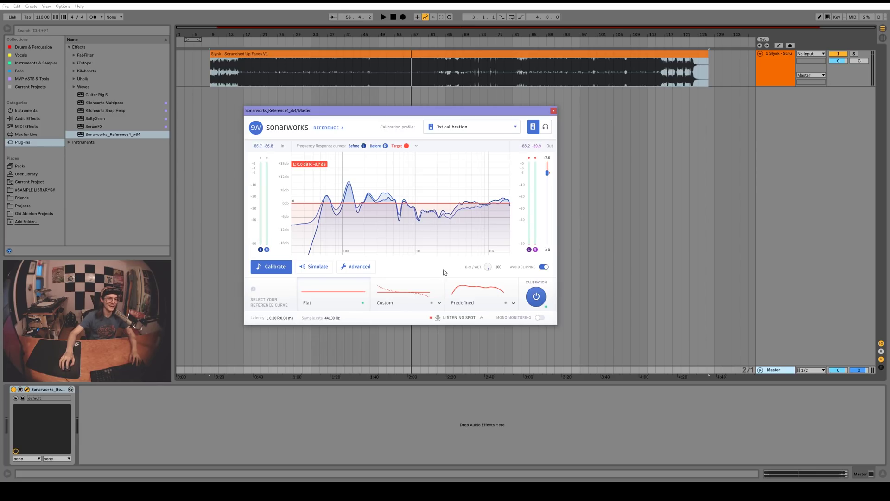
- Try a lower dry/wet mix for the calibration and restore it to 100
{"action": "left_click_drag", "start_coordinate": [488, 270], "coordinate": [487, 301]}
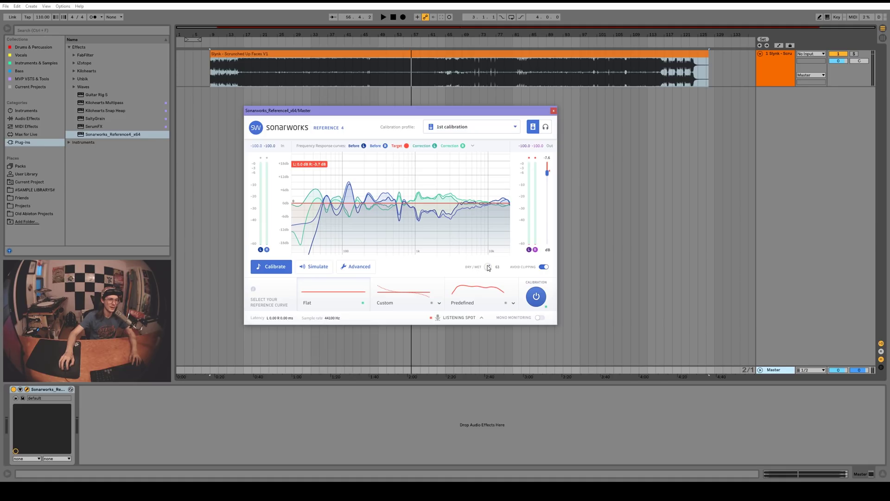
{"action": "scroll", "coordinate": [488, 266], "scroll_direction": "up", "scroll_amount": 3}
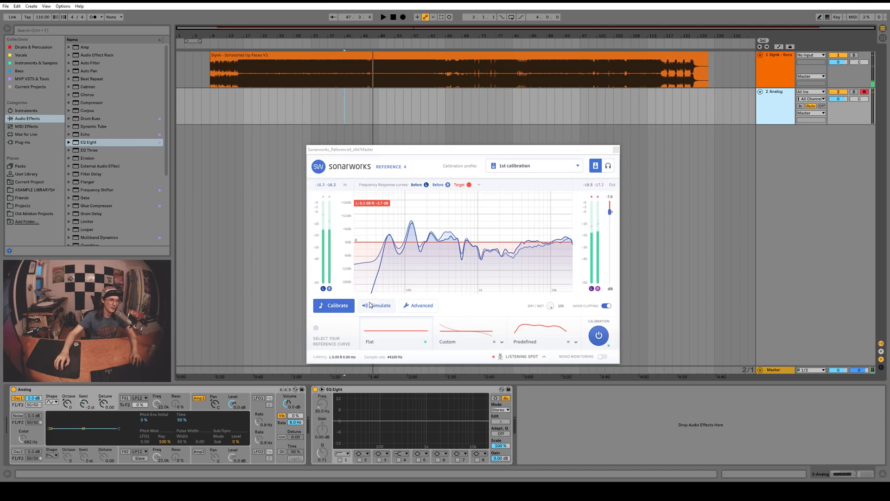
- Switch the plug-in to Simulate with the Japanese white cone Studio monitors preset and audition it from about bar 41
{"action": "left_click", "coordinate": [381, 308]}
{"action": "left_click", "coordinate": [534, 349]}
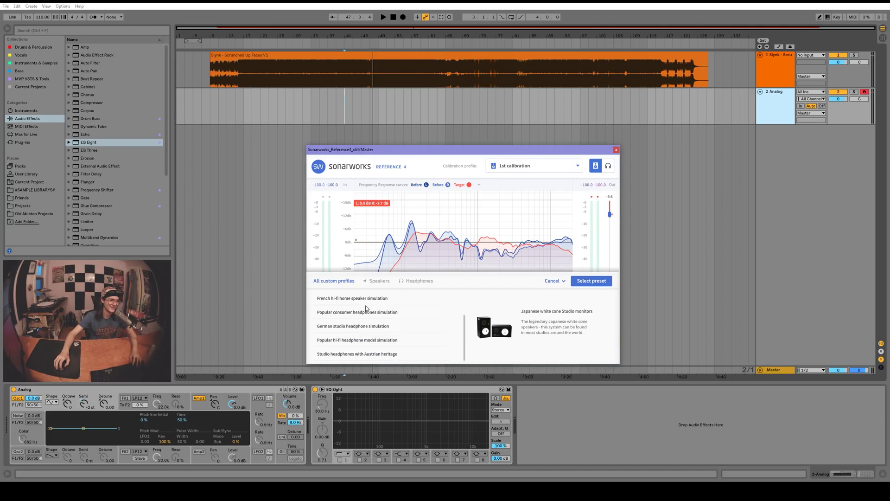
{"action": "scroll", "coordinate": [366, 308], "scroll_direction": "up", "scroll_amount": 2}
{"action": "left_click", "coordinate": [348, 46]}
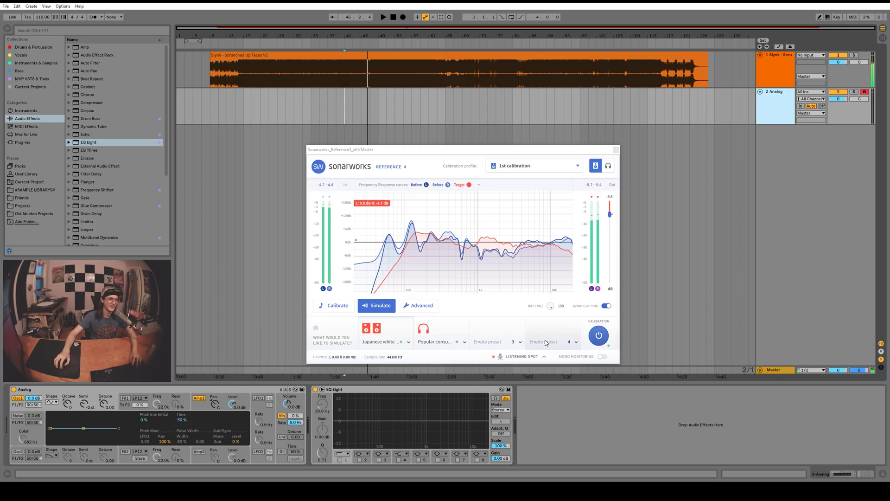
{"action": "left_click", "coordinate": [600, 336]}
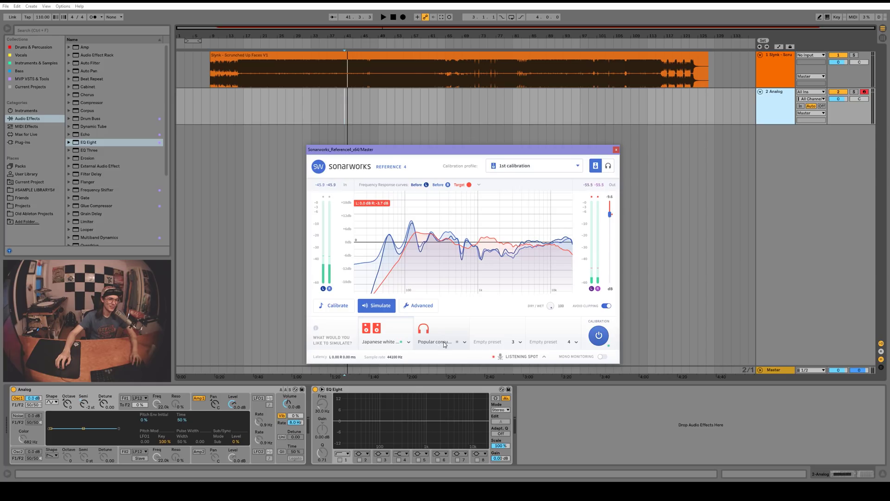
- Apply the Popular consumer headphones simulation in the second preset slot and audition the song through it
{"action": "left_click", "coordinate": [464, 342]}
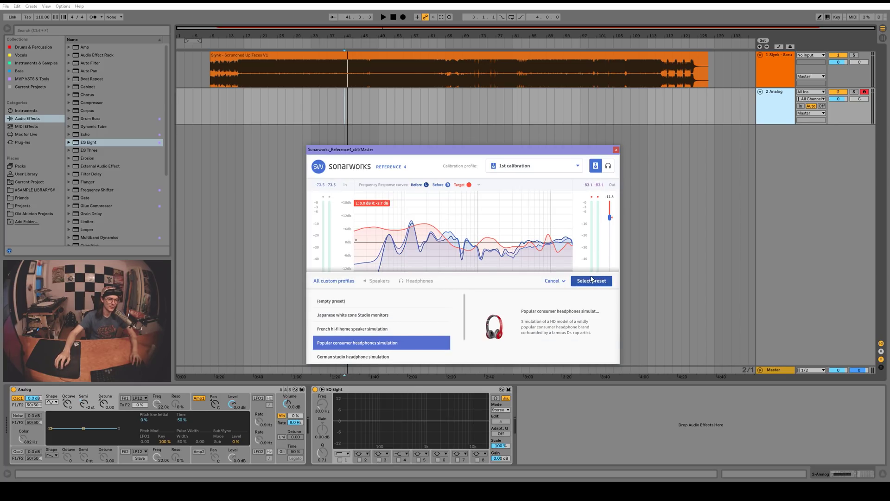
{"action": "left_click", "coordinate": [591, 281]}
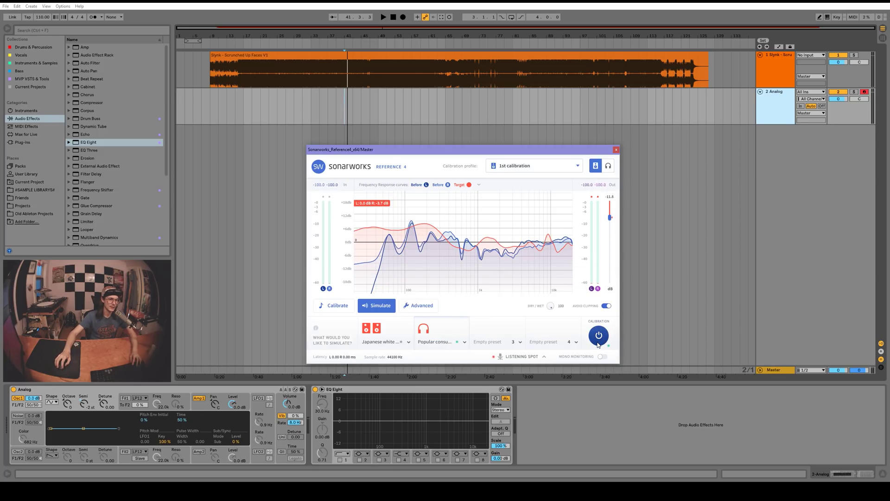
{"action": "key", "text": "space"}
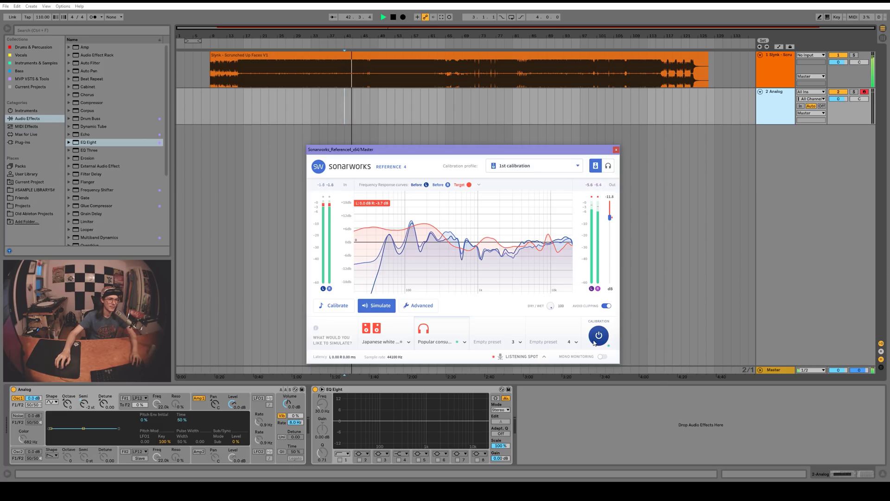
{"action": "key", "text": "space"}
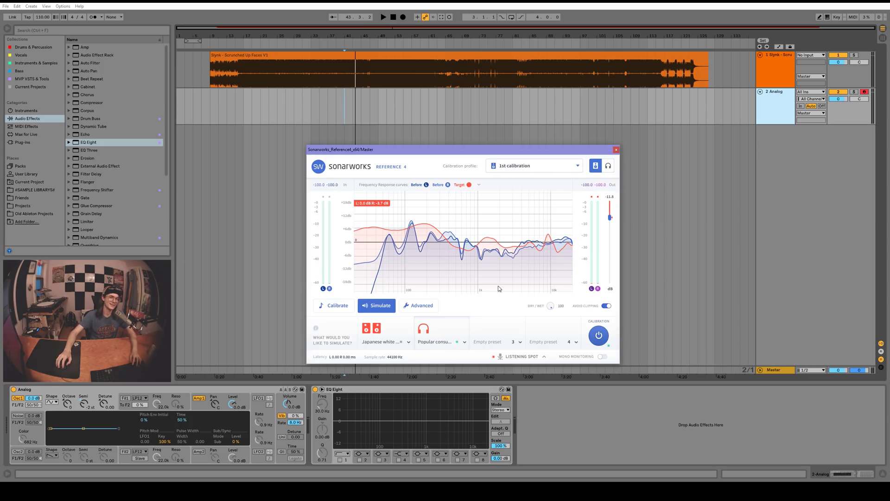
- Return the plug-in to Calibrate and apply the predefined reference curve Home ALL speakers (Averaged simulation)
{"action": "left_click", "coordinate": [380, 334]}
{"action": "left_click", "coordinate": [345, 316]}
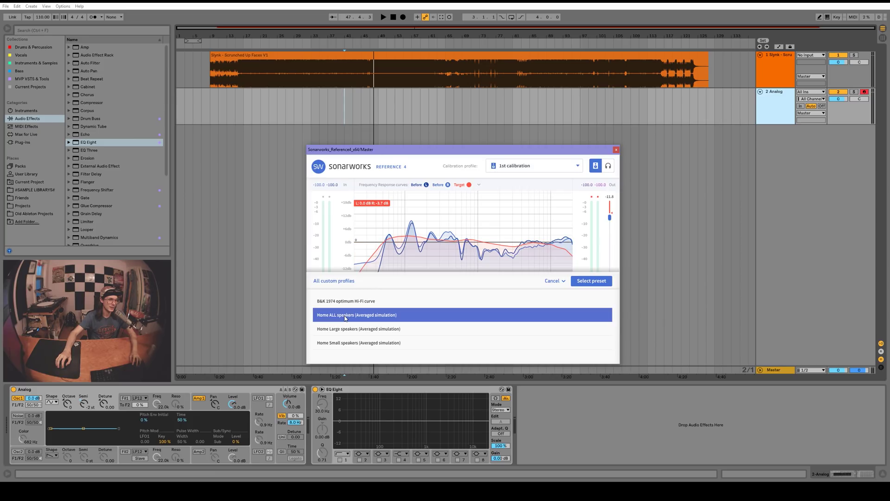
{"action": "left_click", "coordinate": [588, 283]}
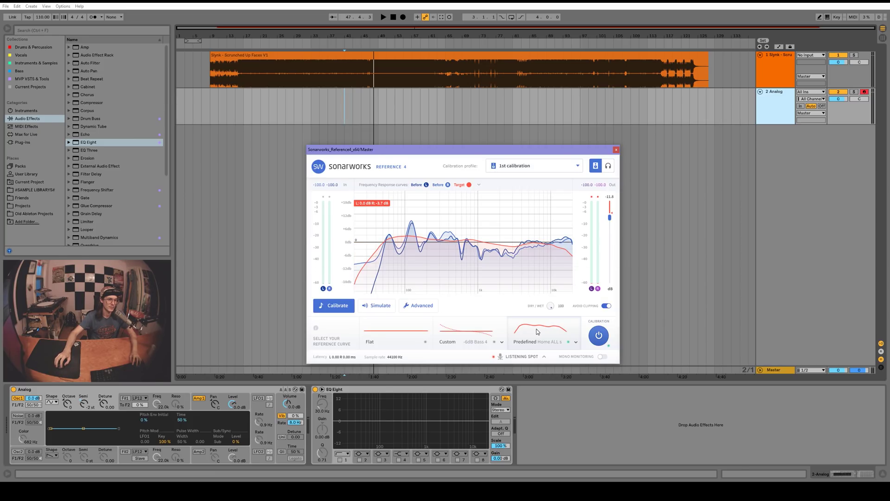
- Play the song and alternate between the Flat and Predefined reference curves to compare them, ending on Flat
{"action": "key", "text": "space"}
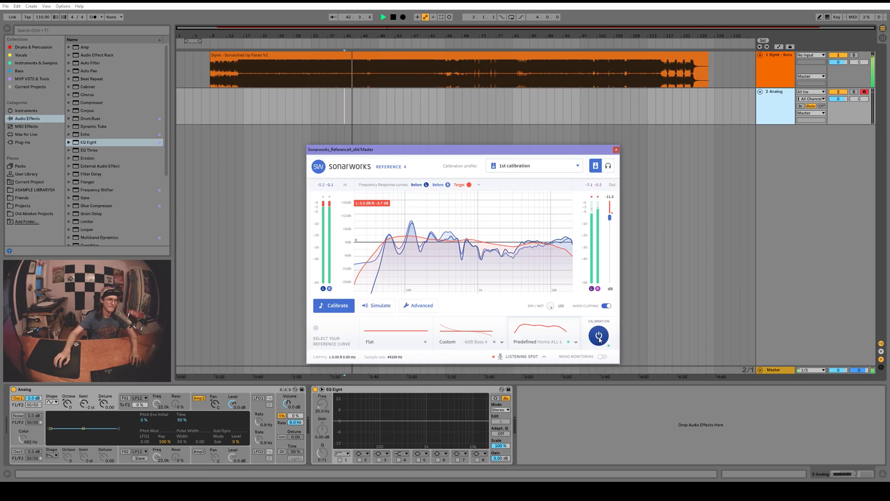
{"action": "left_click", "coordinate": [394, 329]}
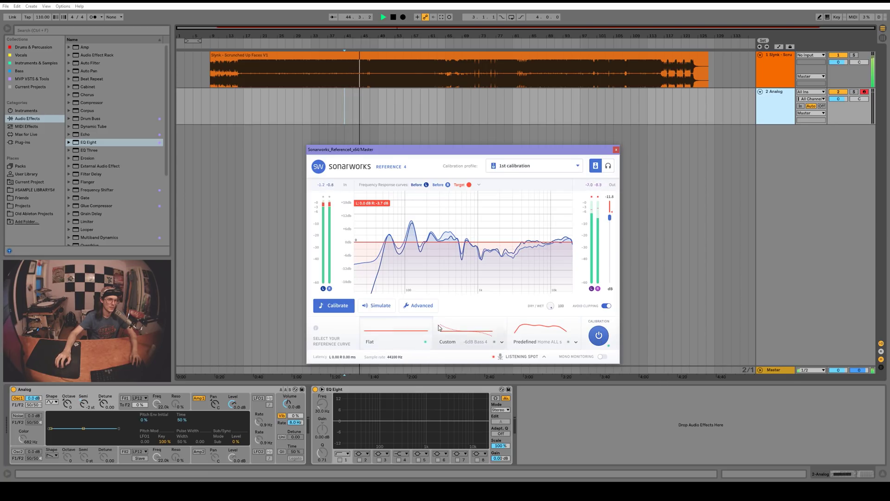
{"action": "left_click", "coordinate": [545, 331]}
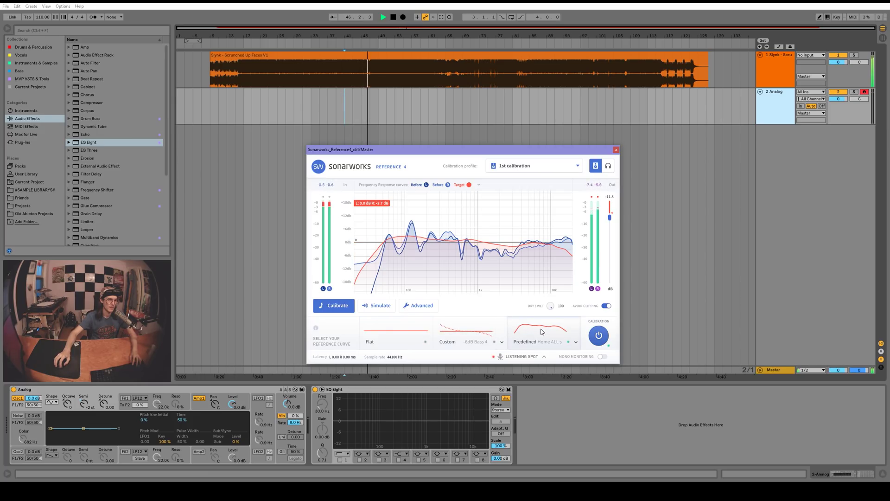
{"action": "left_click", "coordinate": [391, 331]}
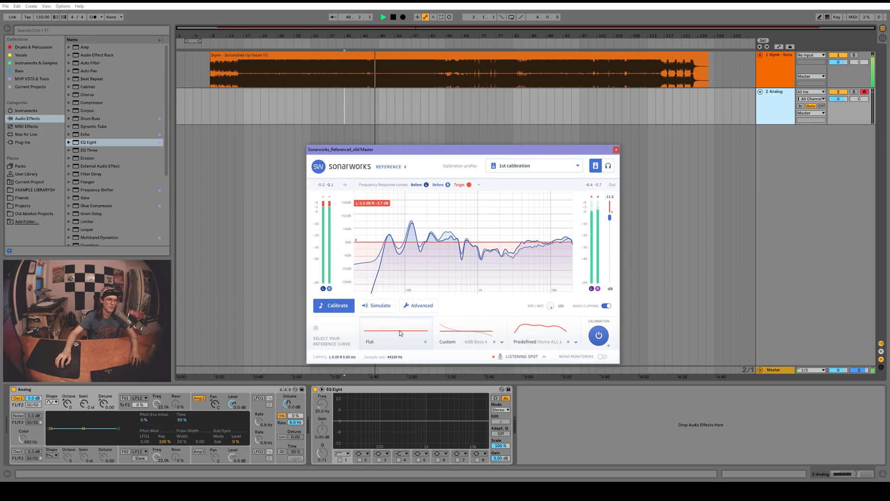
- Bypass the calibration to hear the uncorrected sound, stop playback, and turn the calibration back on
{"action": "left_click", "coordinate": [599, 337]}
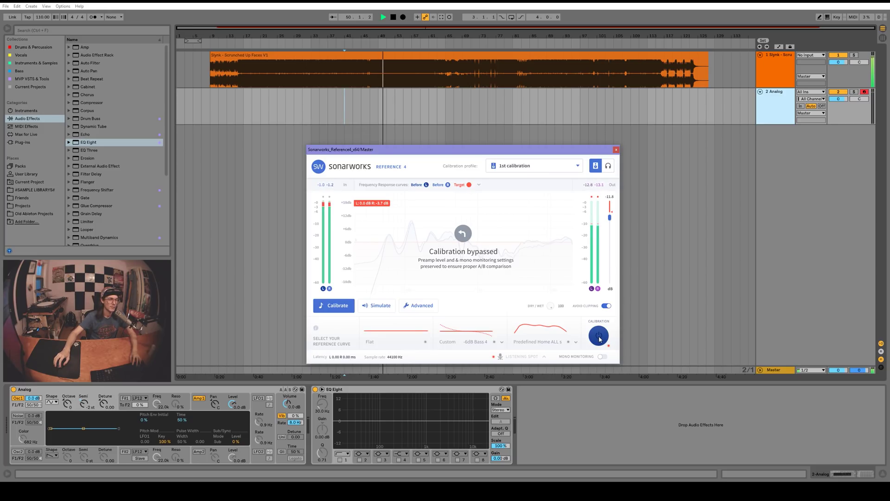
{"action": "key", "text": "space"}
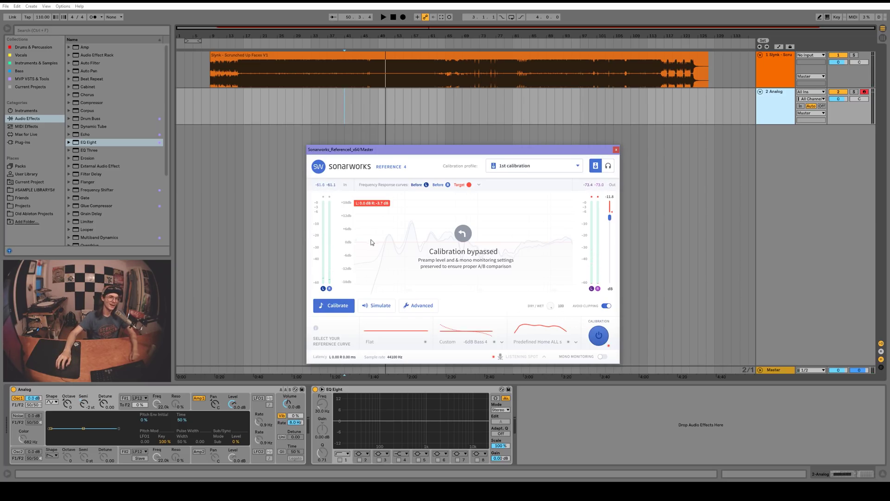
{"action": "left_click", "coordinate": [598, 337]}
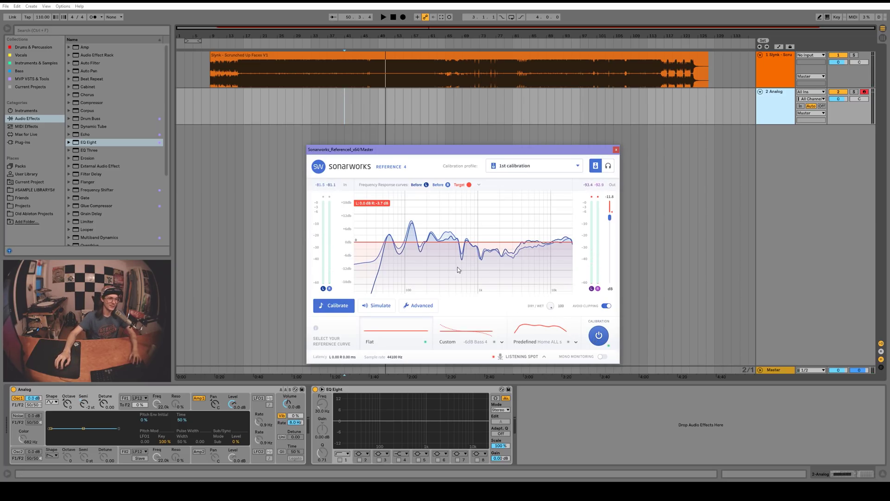
- Move the plug-in window closer to the song clip and browse the available headphone calibration profiles without loading one
{"action": "left_click", "coordinate": [377, 55]}
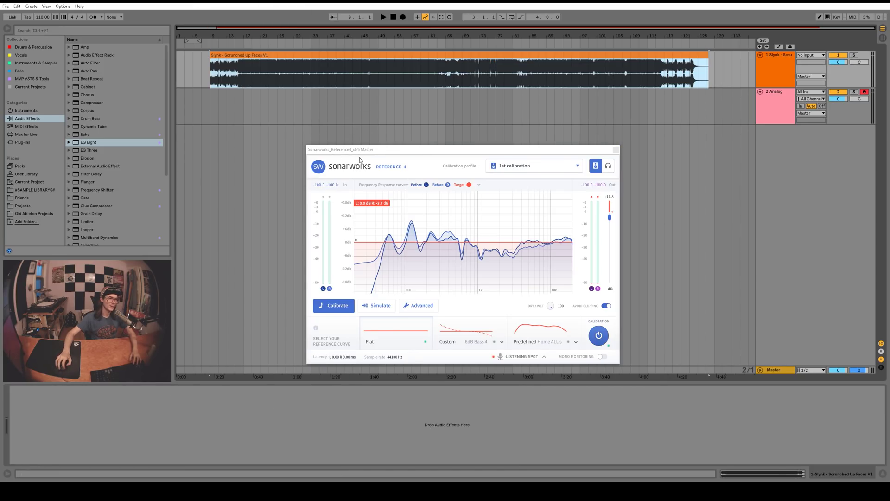
{"action": "left_click_drag", "start_coordinate": [379, 149], "coordinate": [352, 128]}
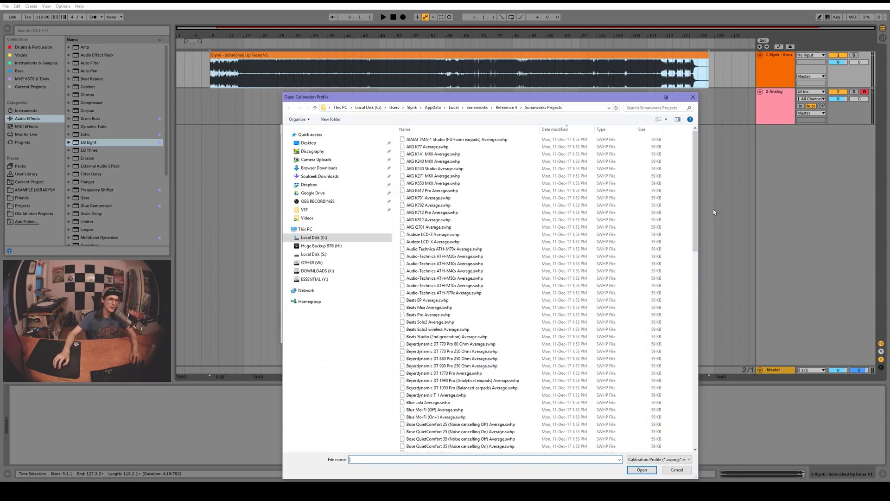
{"action": "left_click", "coordinate": [582, 145]}
{"action": "scroll", "coordinate": [695, 195], "scroll_direction": "down", "scroll_amount": 20}
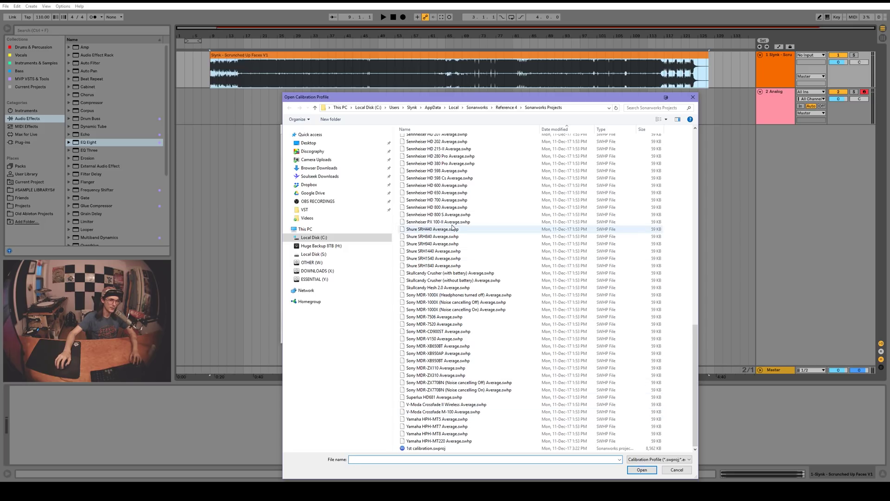
{"action": "scroll", "coordinate": [697, 149], "scroll_direction": "up", "scroll_amount": 20}
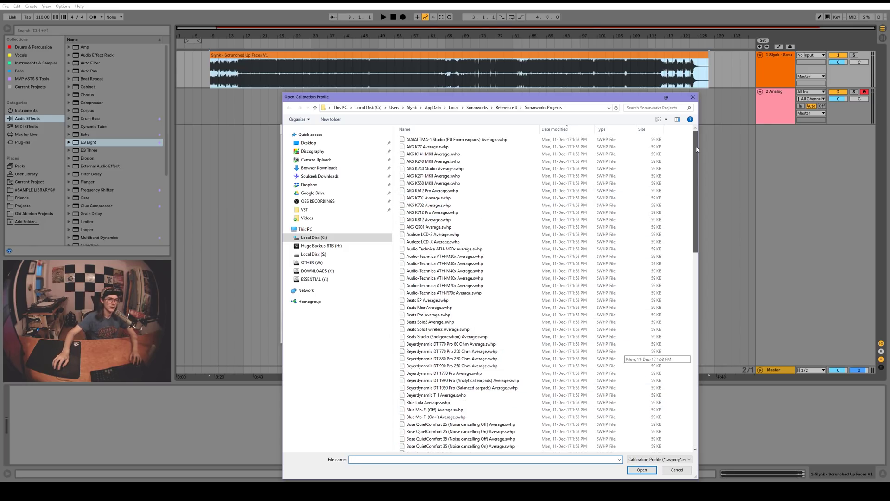
{"action": "scroll", "coordinate": [468, 277], "scroll_direction": "down", "scroll_amount": 18}
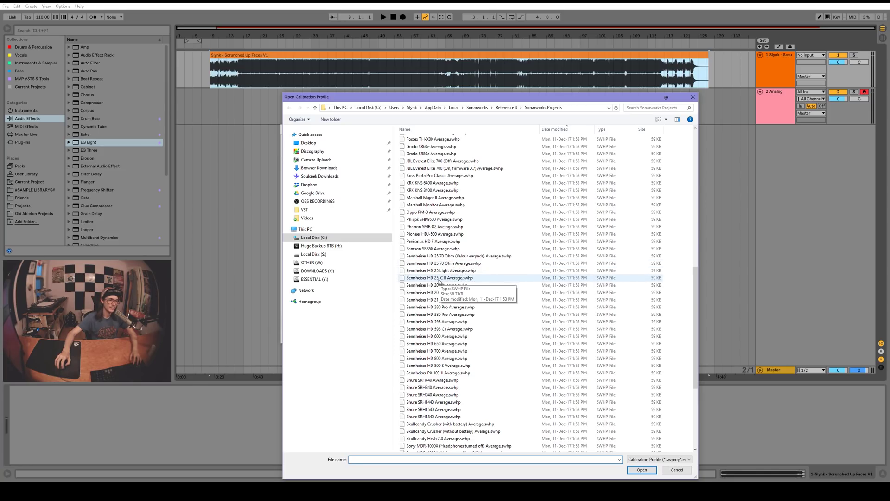
{"action": "left_click_drag", "start_coordinate": [696, 278], "coordinate": [701, 188]}
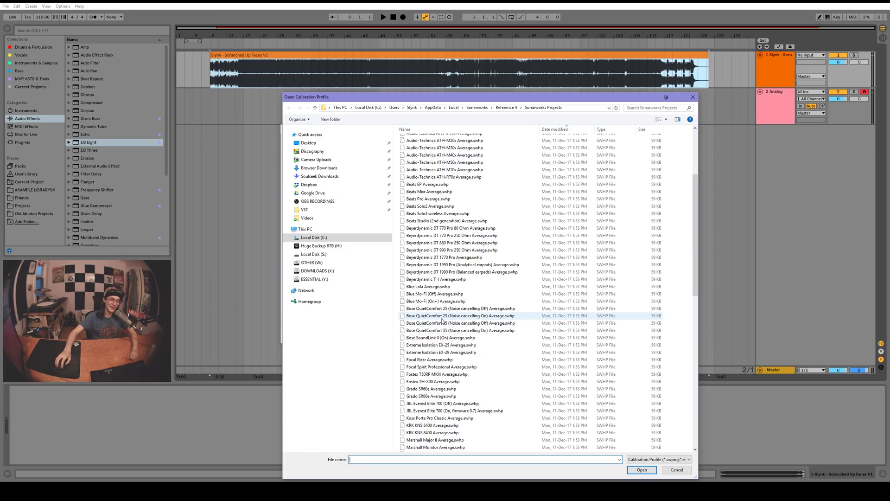
{"action": "left_click_drag", "start_coordinate": [334, 97], "coordinate": [457, 97]}
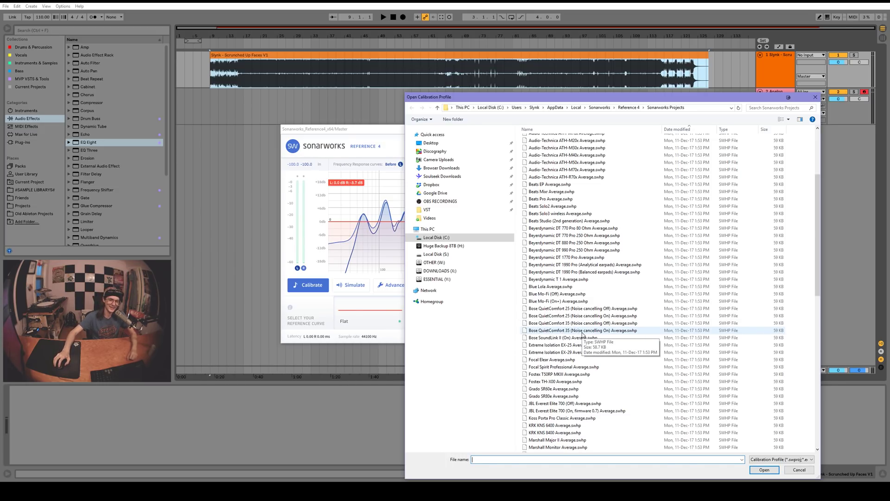
{"action": "left_click", "coordinate": [799, 469]}
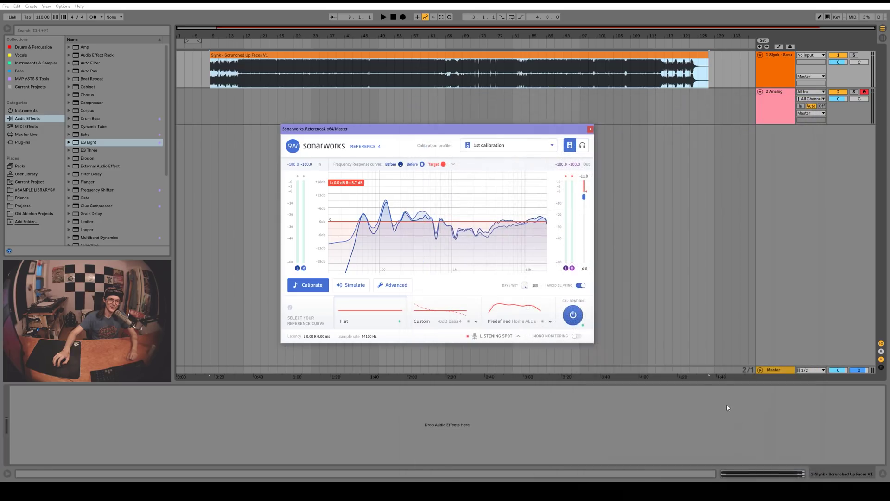